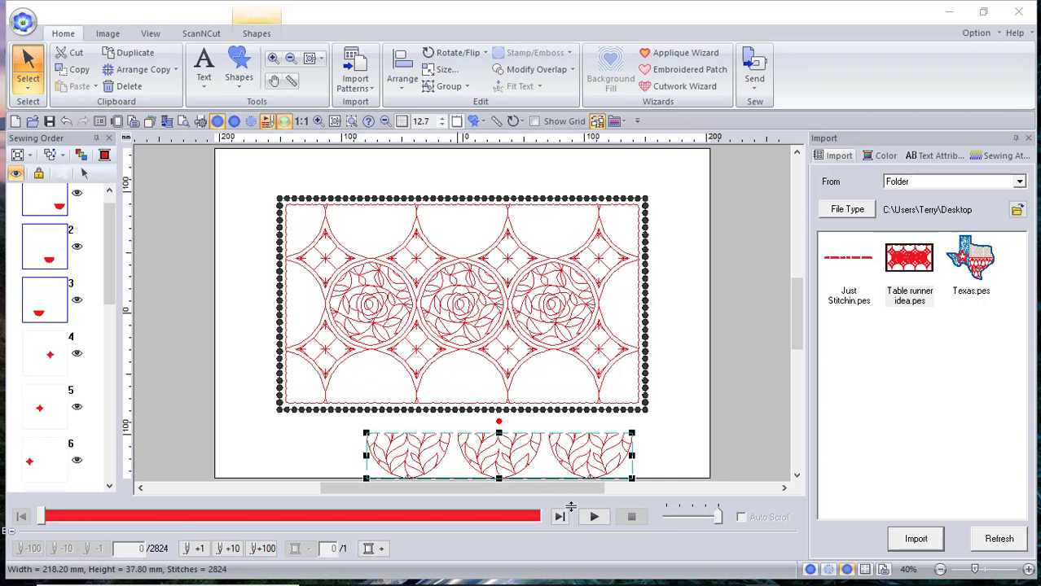
Step: Delete the extra leafy border strip beneath the rose table runner
right_click(489, 449)
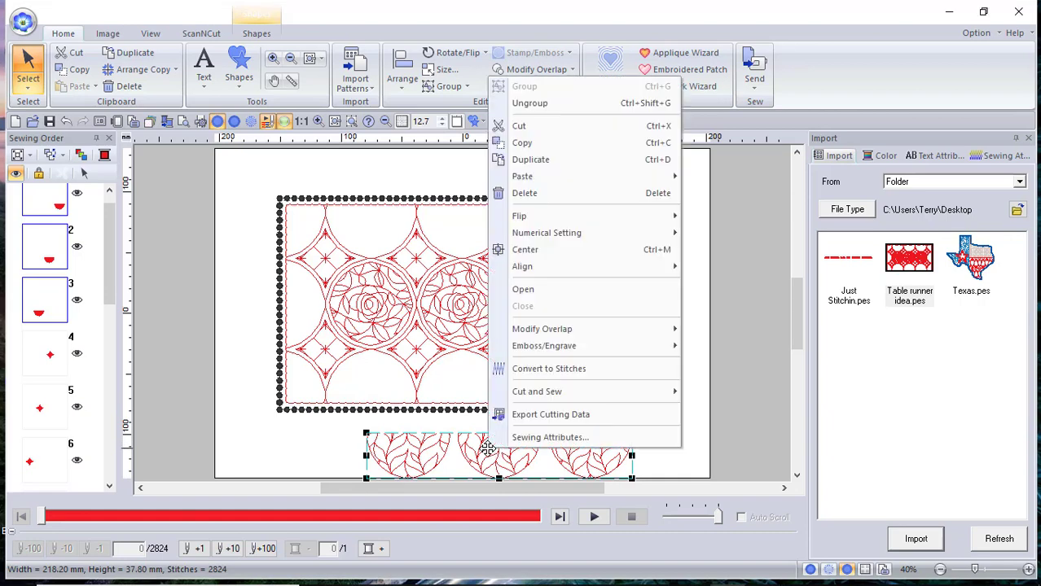
left_click(535, 194)
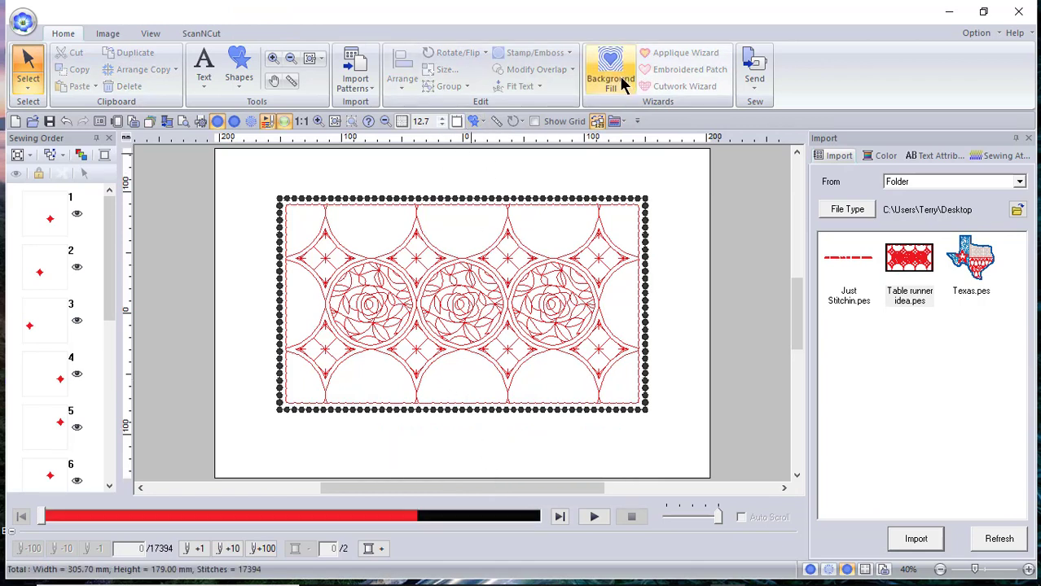
Step: Select the whole runner and start a Decorative background fill on the top region between the arcs
left_click_drag(259, 186, 693, 446)
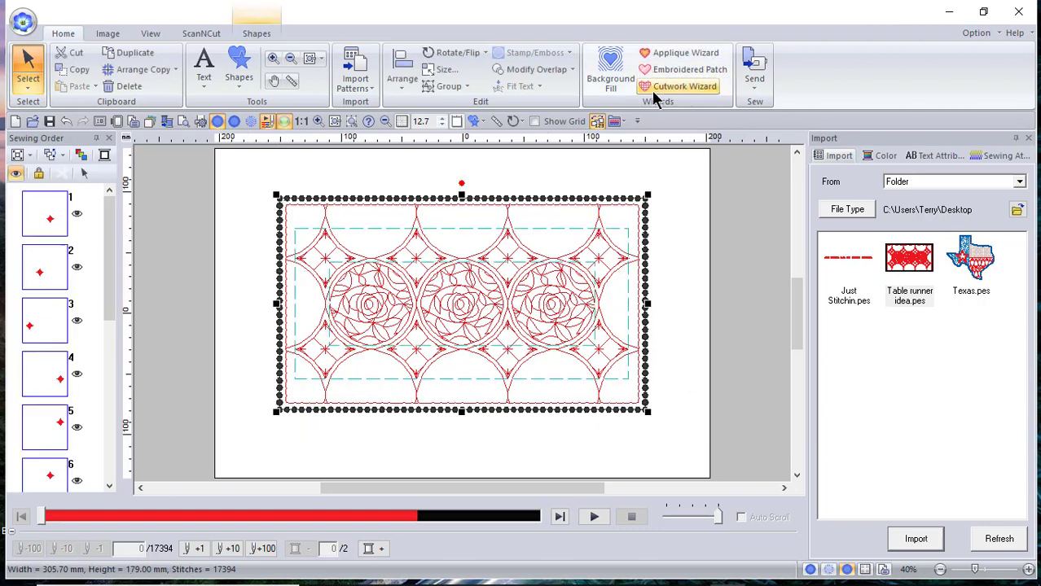
left_click(611, 82)
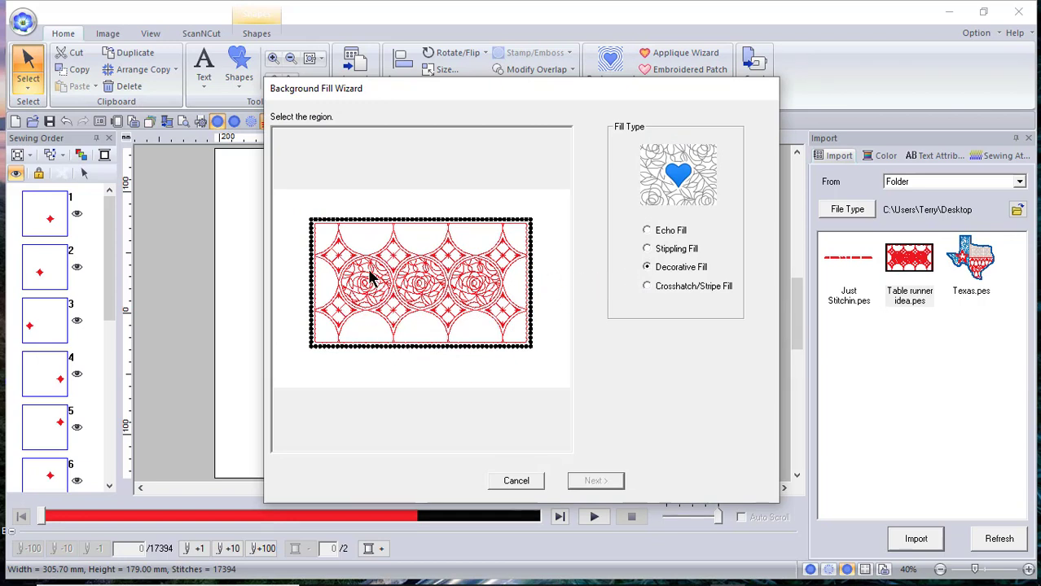
left_click(395, 236)
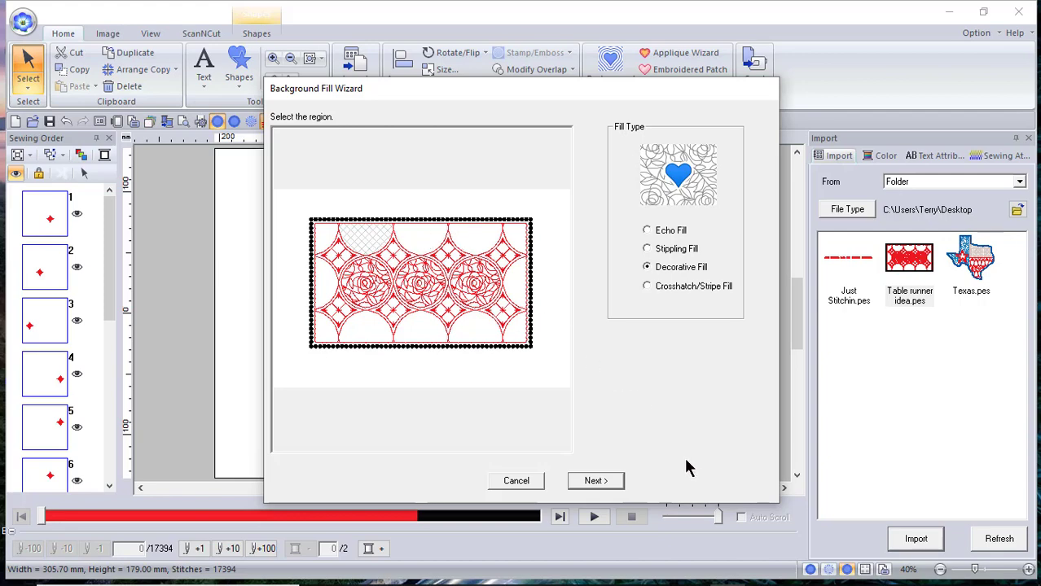
left_click(596, 481)
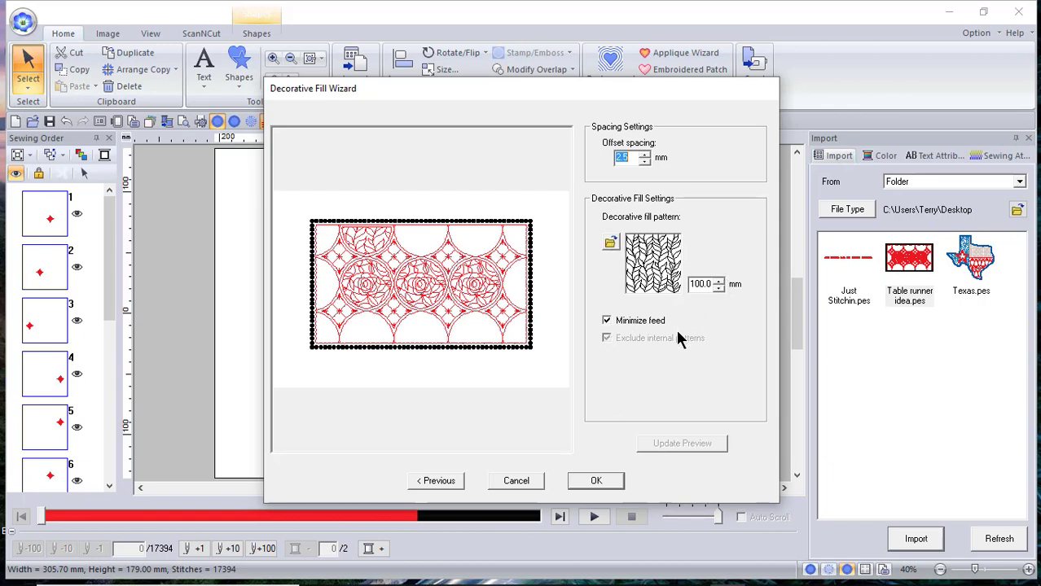
Step: Choose the df_pat028 clamshell pattern and apply it as the decorative fill
left_click(611, 244)
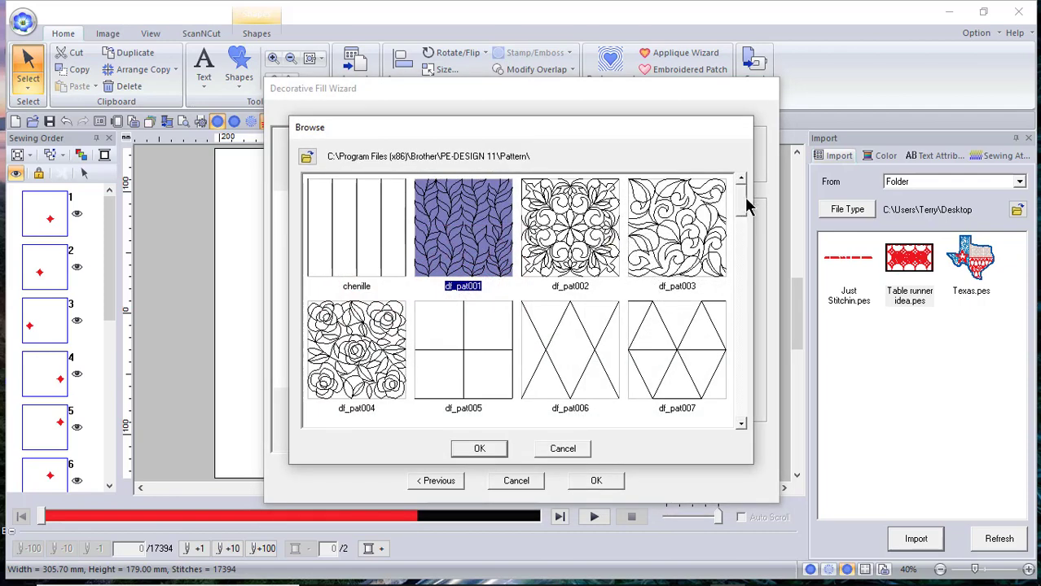
left_click_drag(744, 208, 744, 300)
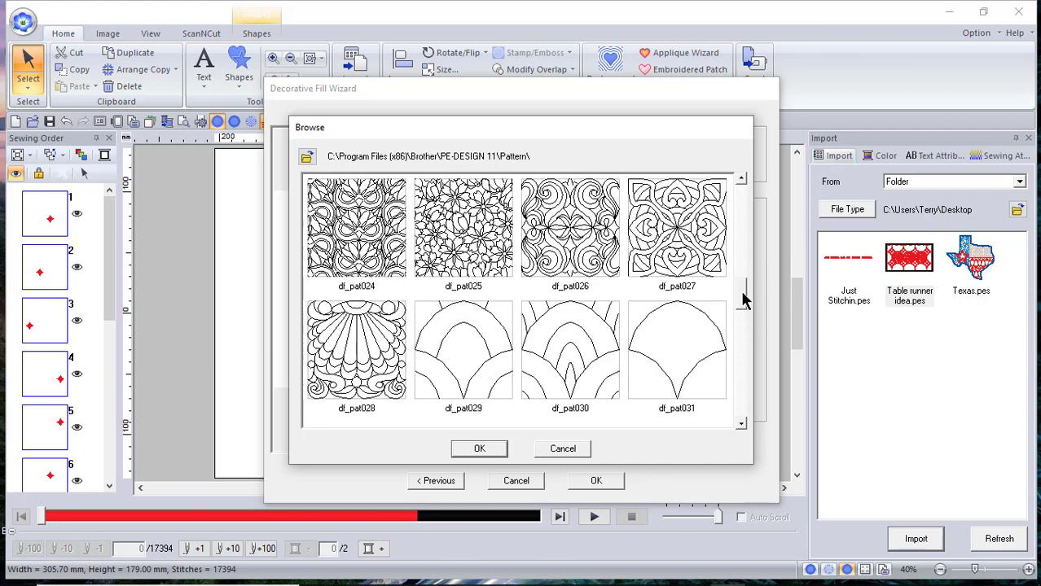
left_click(333, 368)
left_click(494, 452)
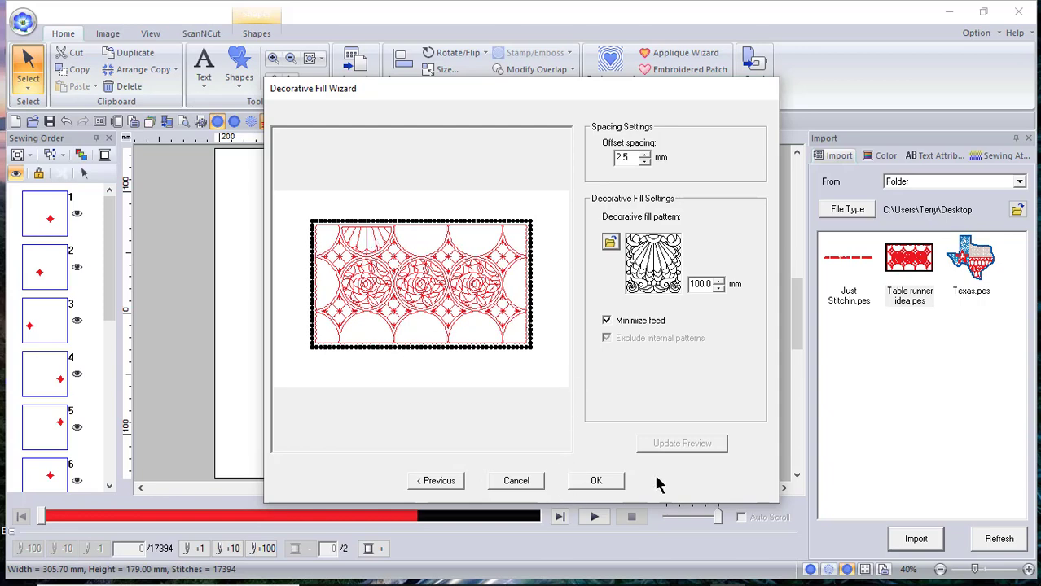
left_click(601, 482)
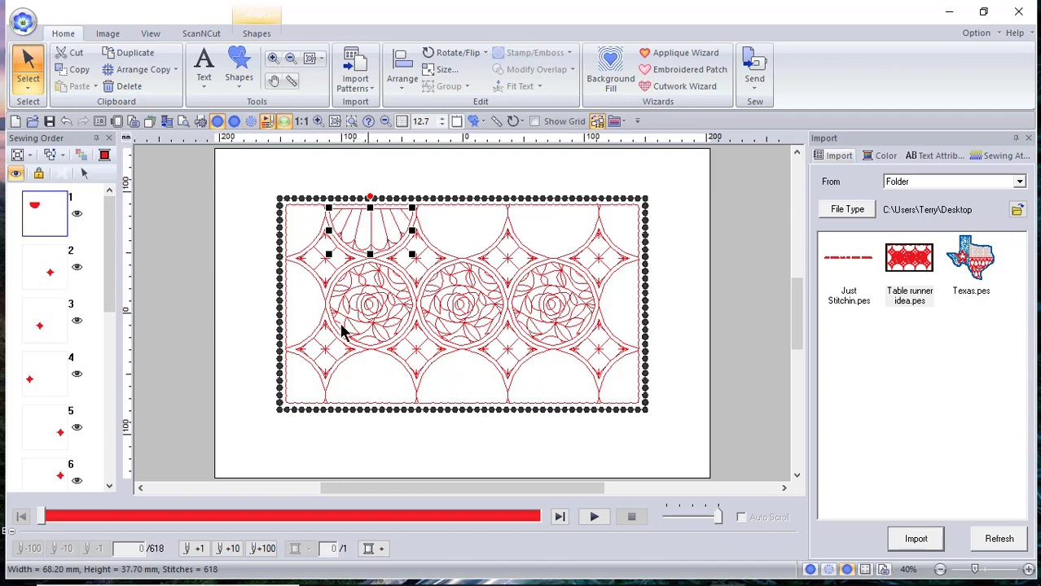
Step: Duplicate the clamshell fill, flip the copy vertically, and place it in the bottom arc region
right_click(375, 231)
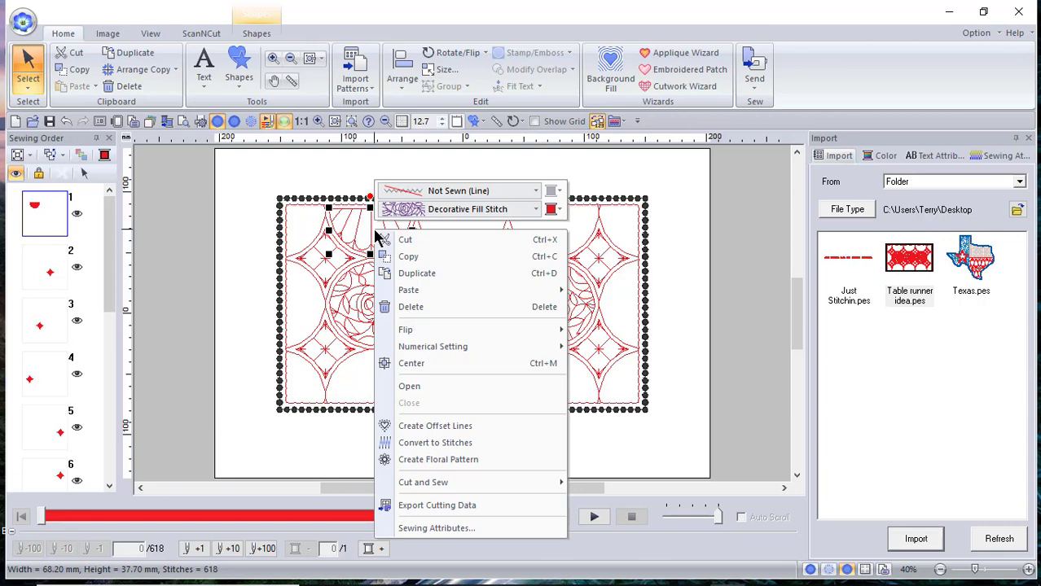
left_click(416, 274)
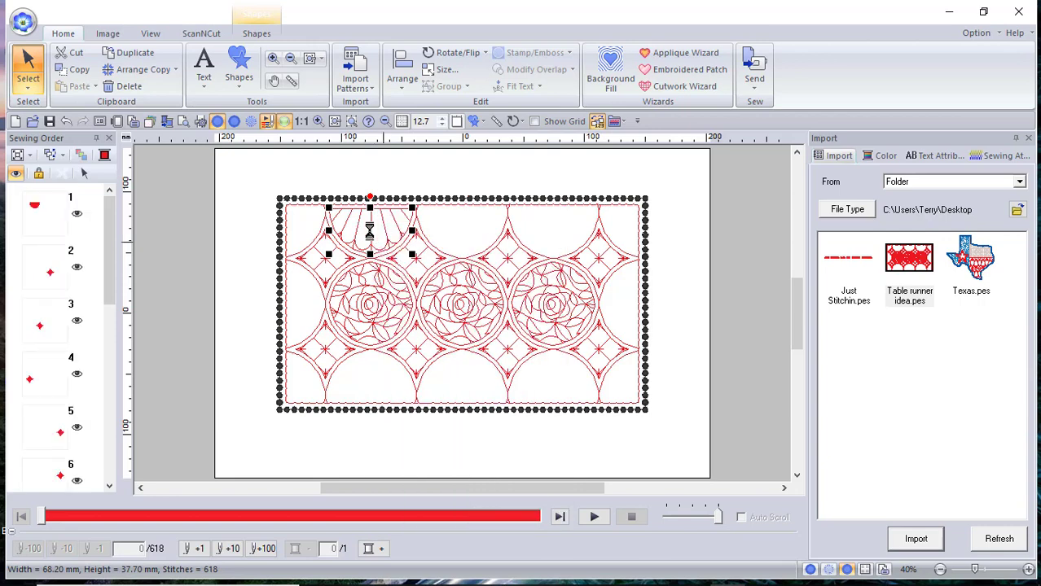
left_click_drag(366, 227, 314, 437)
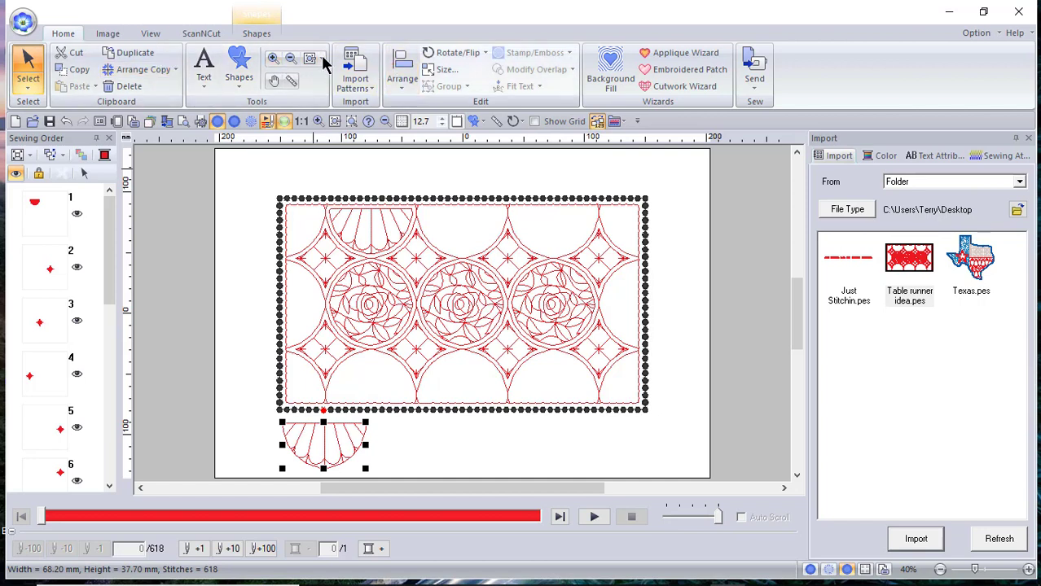
left_click(474, 57)
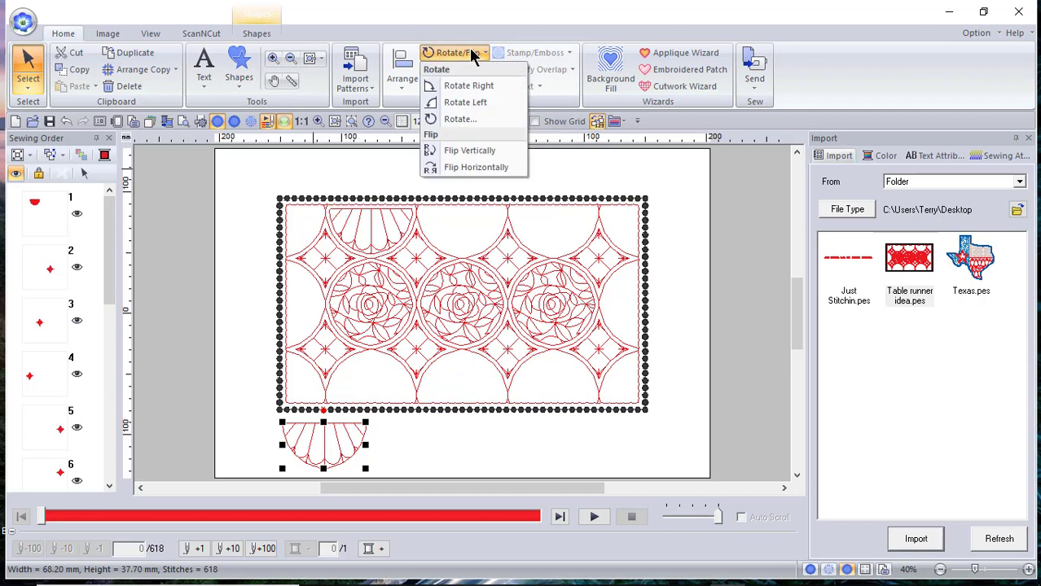
left_click(466, 151)
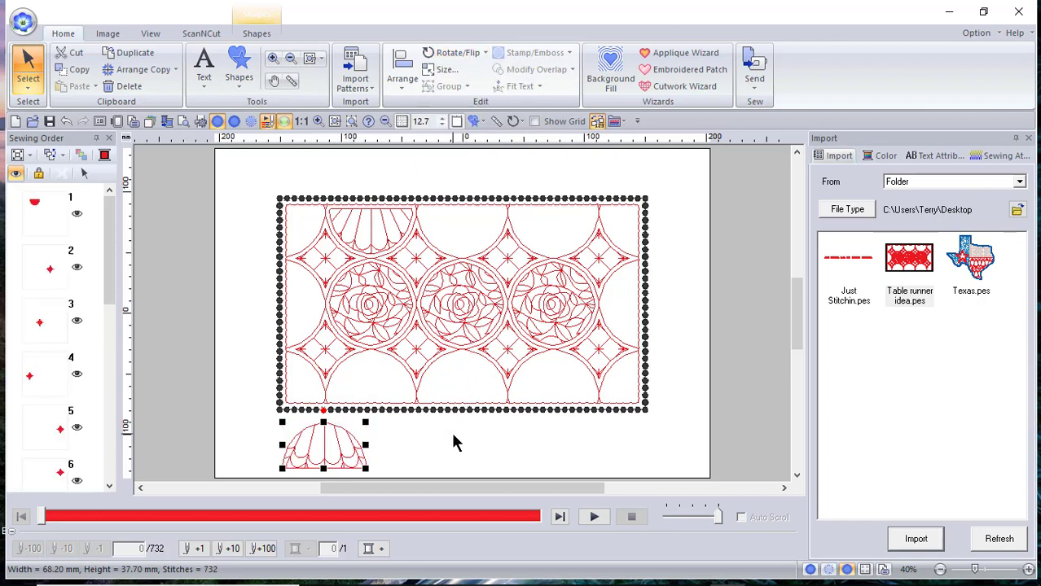
left_click_drag(358, 396, 367, 386)
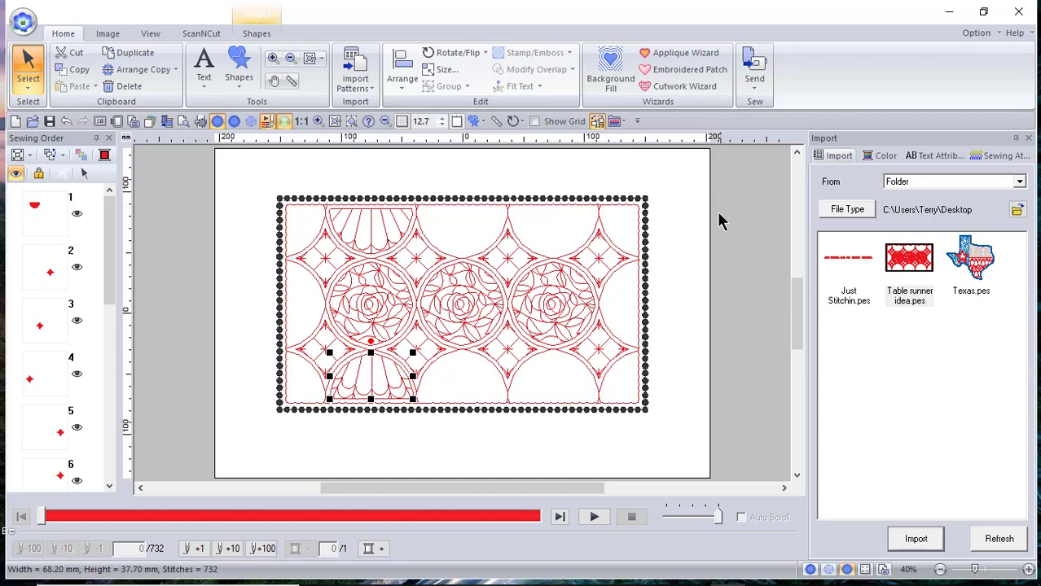
left_click(257, 33)
left_click(444, 82)
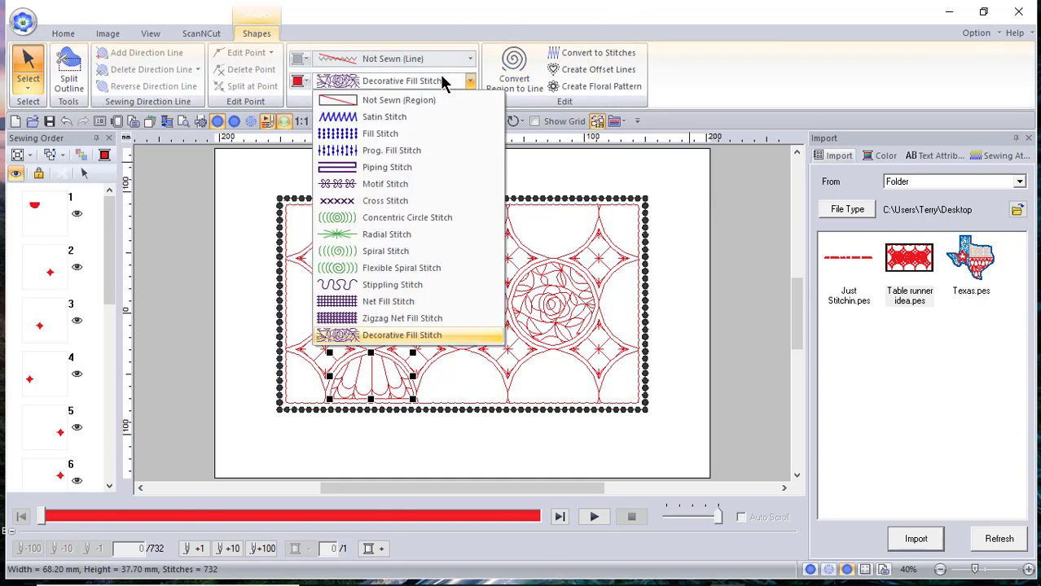
left_click(985, 154)
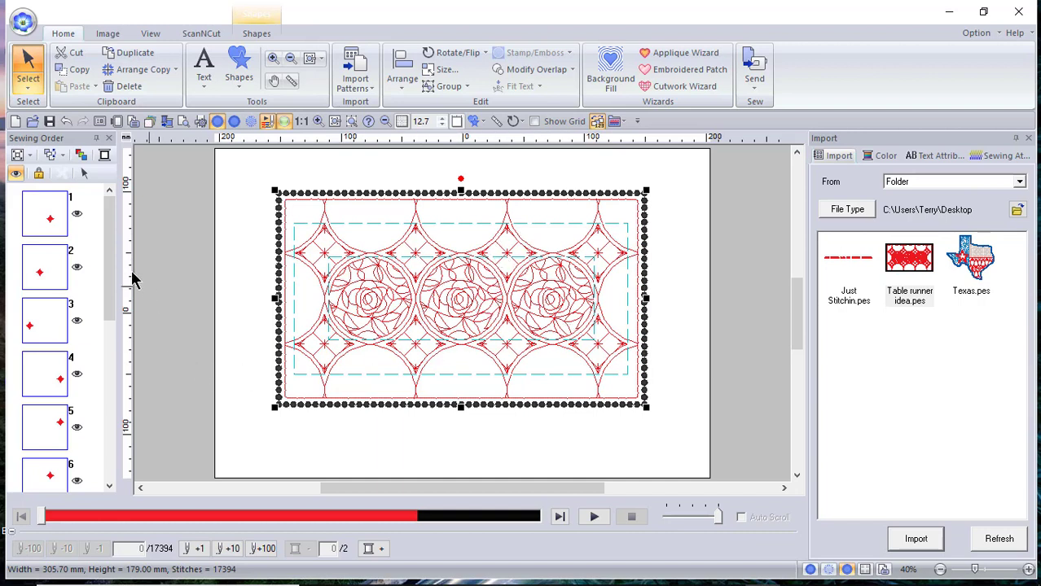
Step: Select the three centre roses (sewing order items 9–11) and change their fill colour to purple
left_click_drag(116, 265, 117, 440)
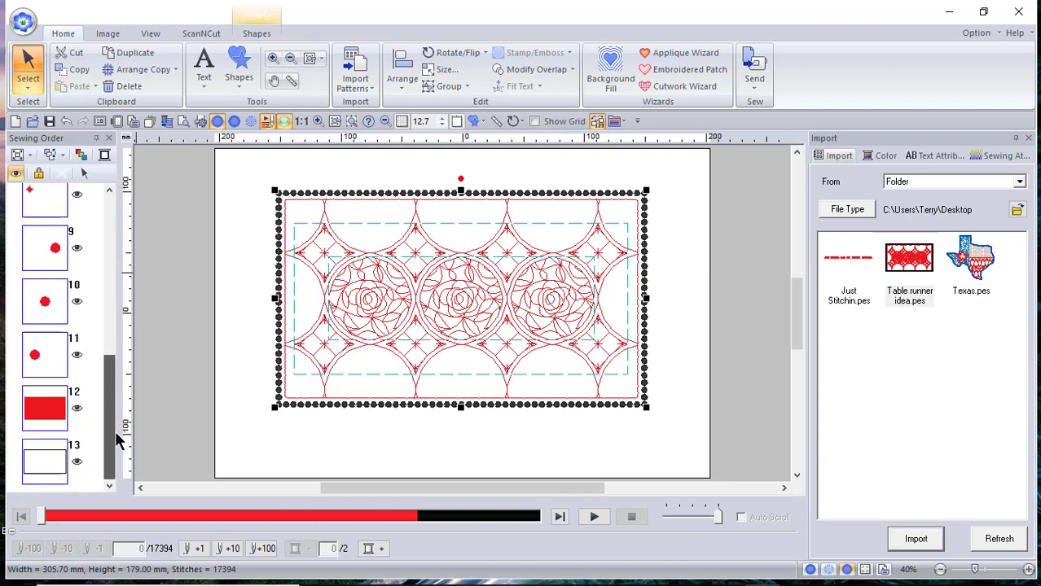
left_click(158, 248)
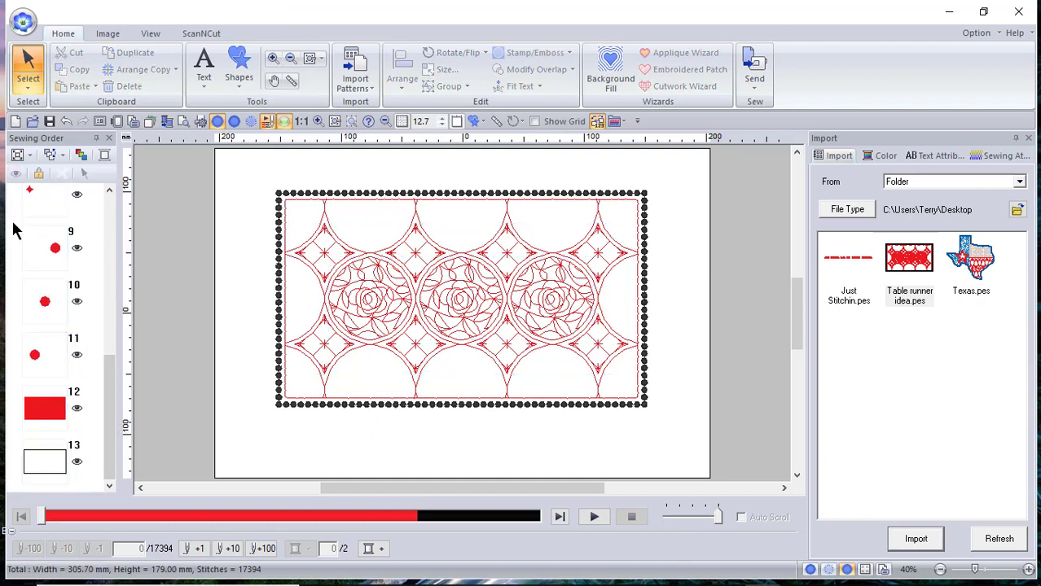
left_click(75, 254)
left_click(87, 370, "shift")
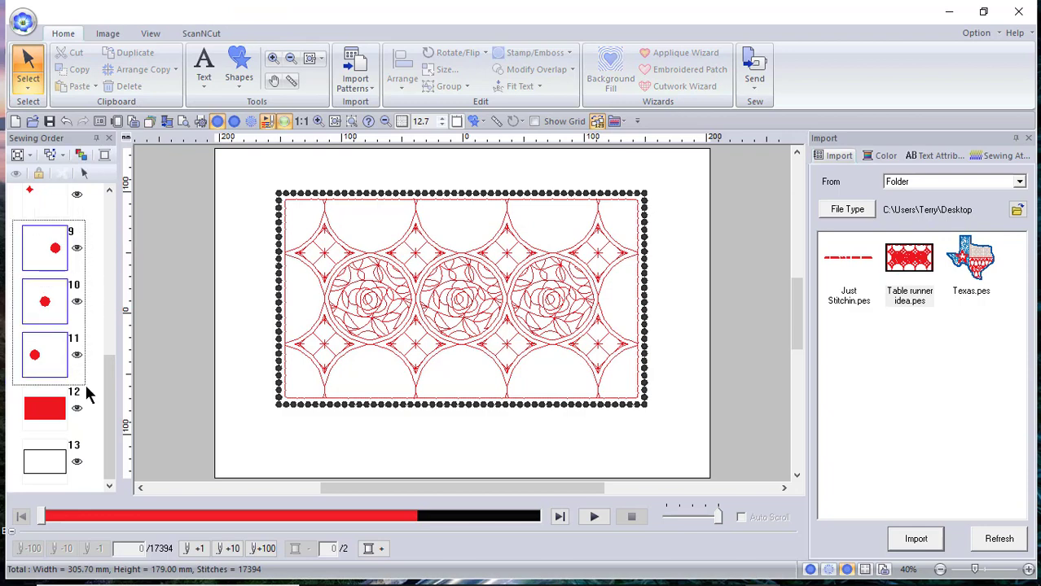
left_click(84, 172)
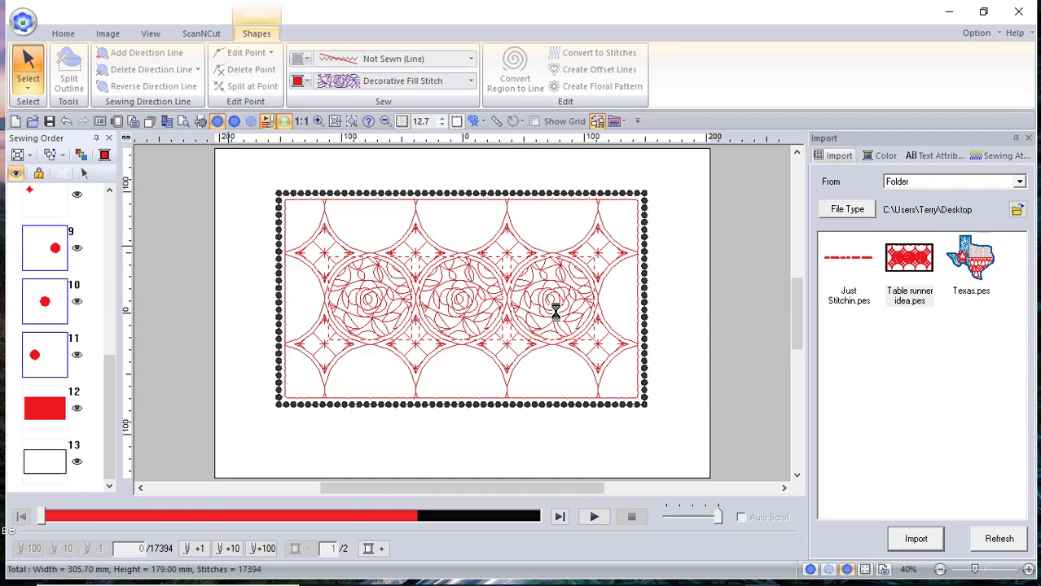
left_click(526, 311)
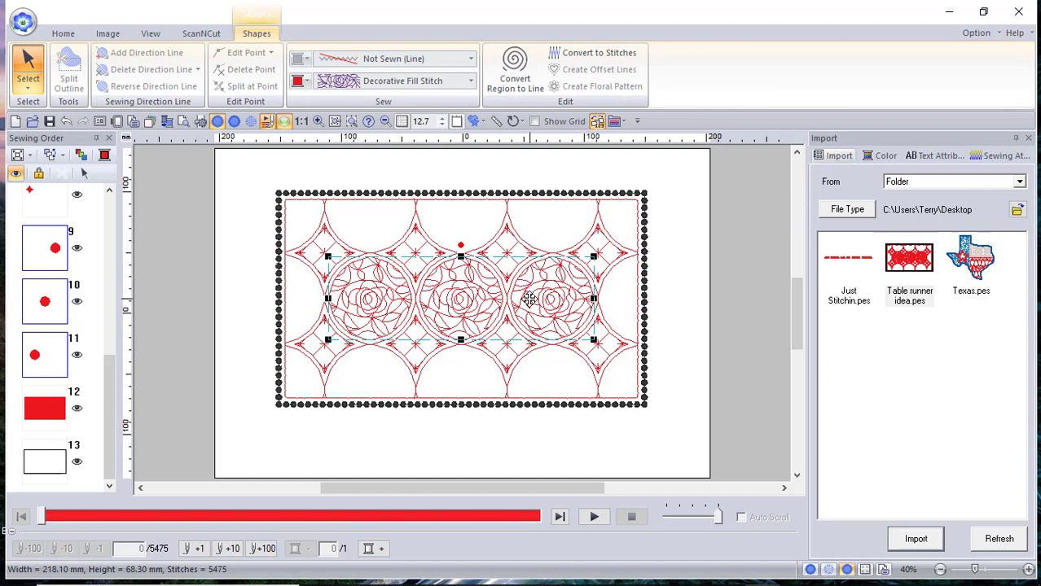
left_click(306, 81)
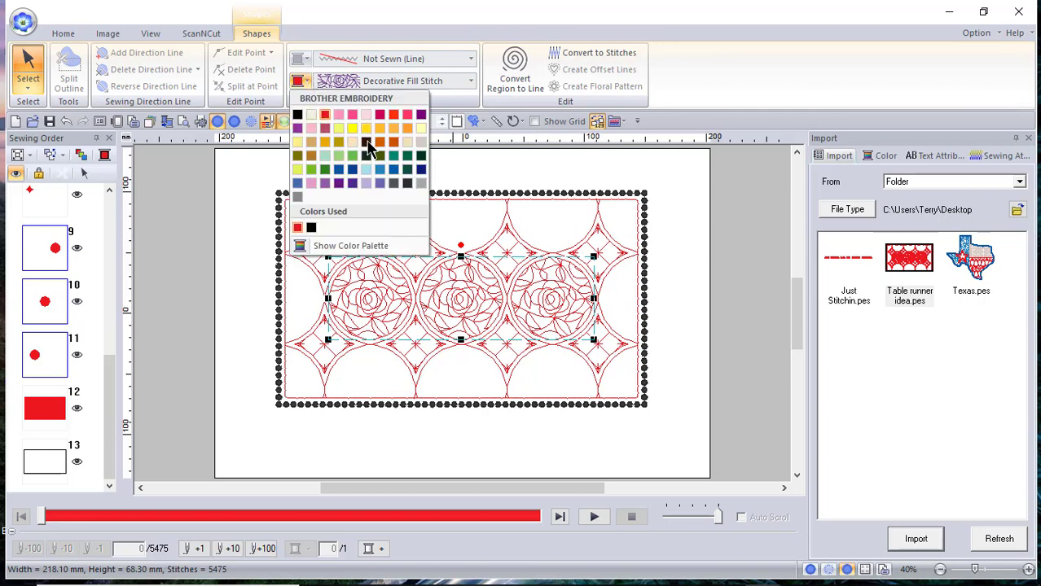
left_click(323, 184)
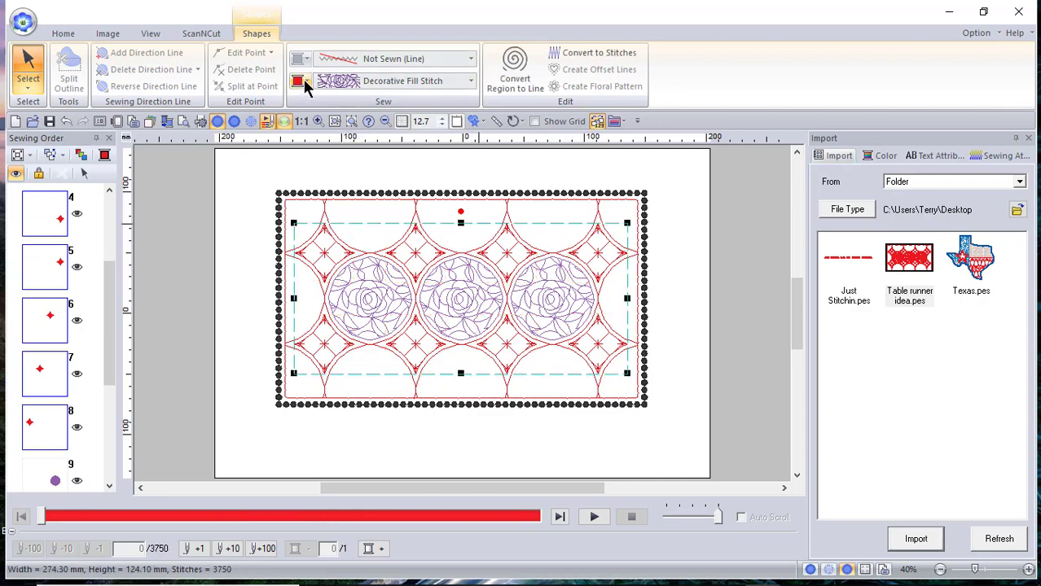
Step: Change the star motifs' fill colour to green, then deselect to review
left_click(306, 82)
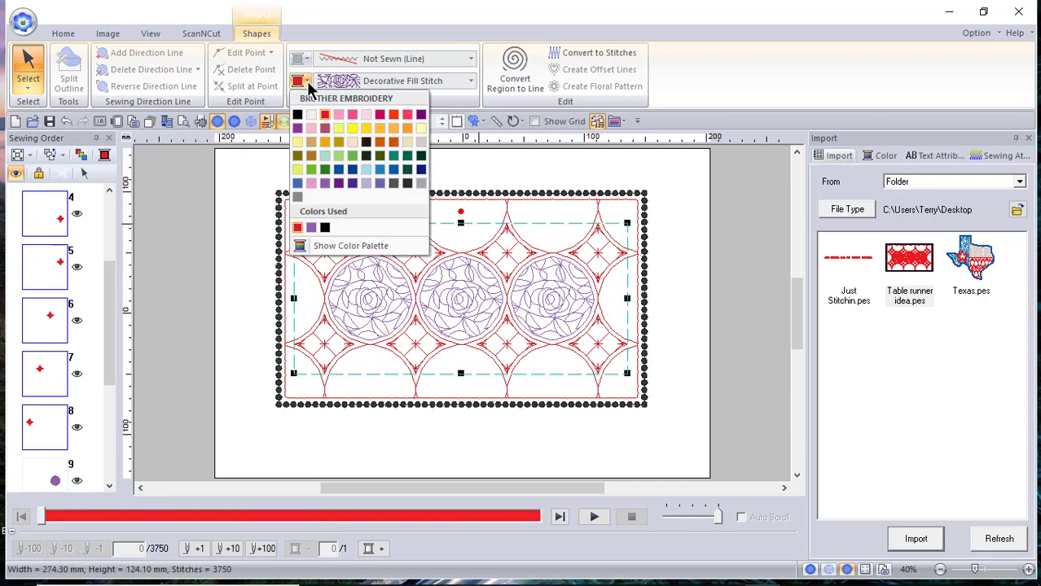
left_click(350, 156)
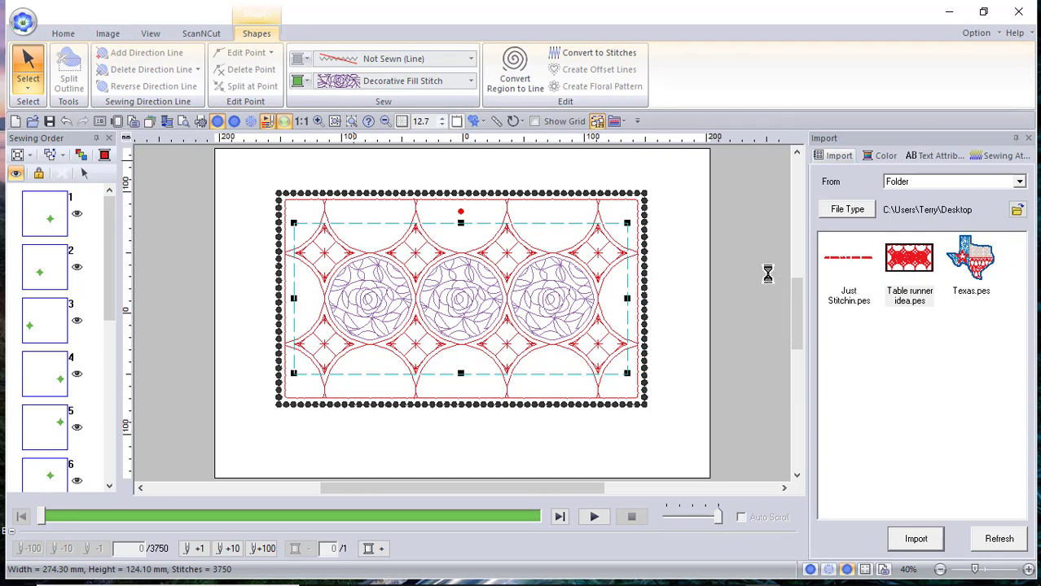
left_click(737, 323)
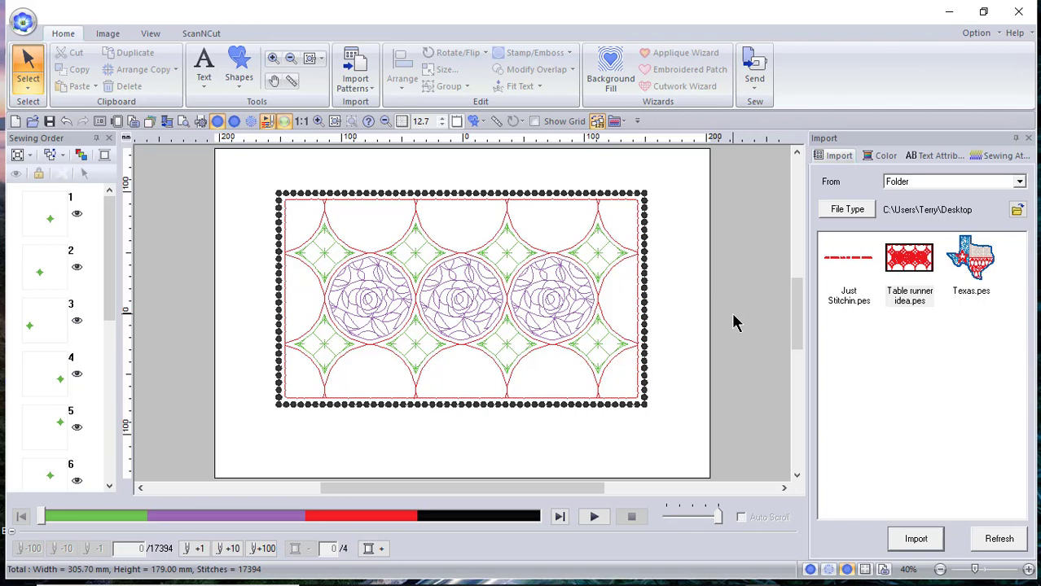
Step: Set the dotted border's line sew type to Chain Stitch and its line colour to red
left_click(438, 195)
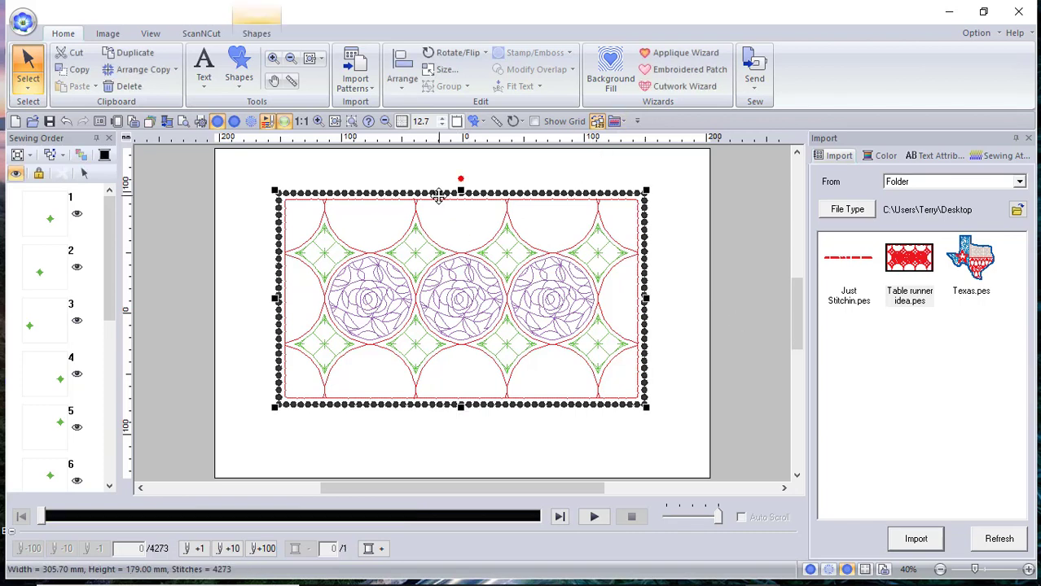
left_click(258, 35)
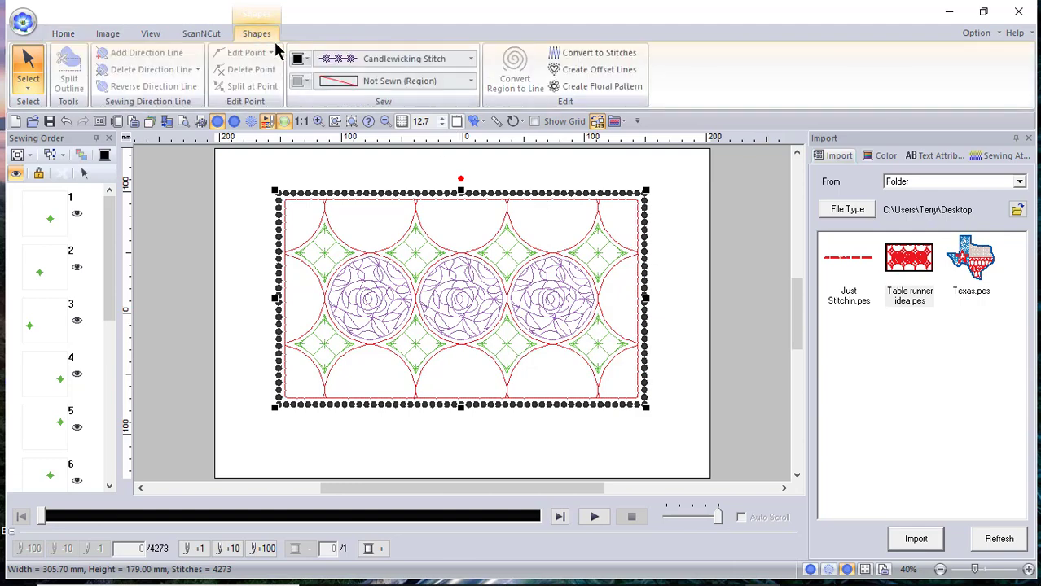
left_click(471, 59)
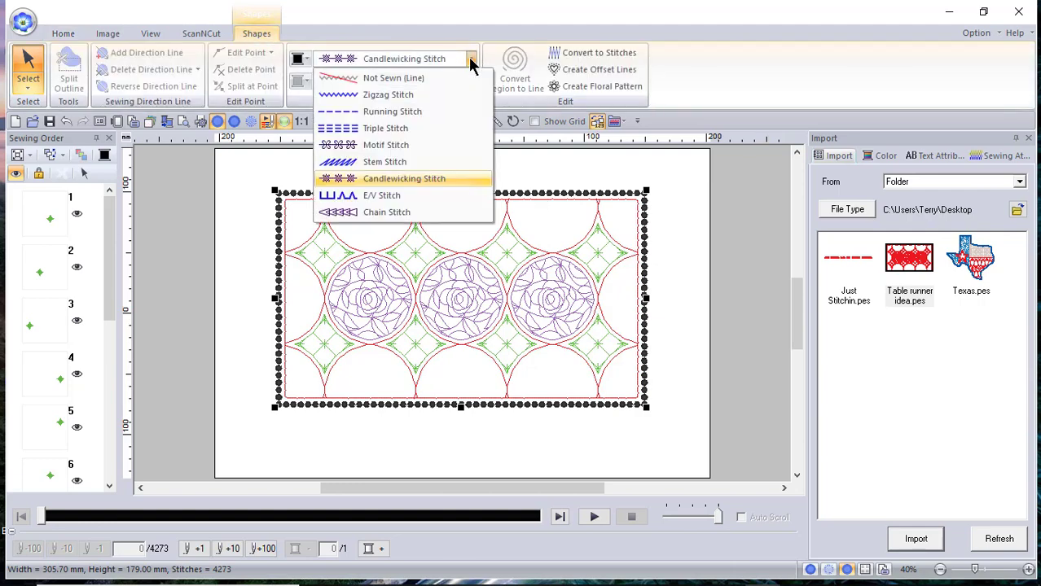
left_click(374, 212)
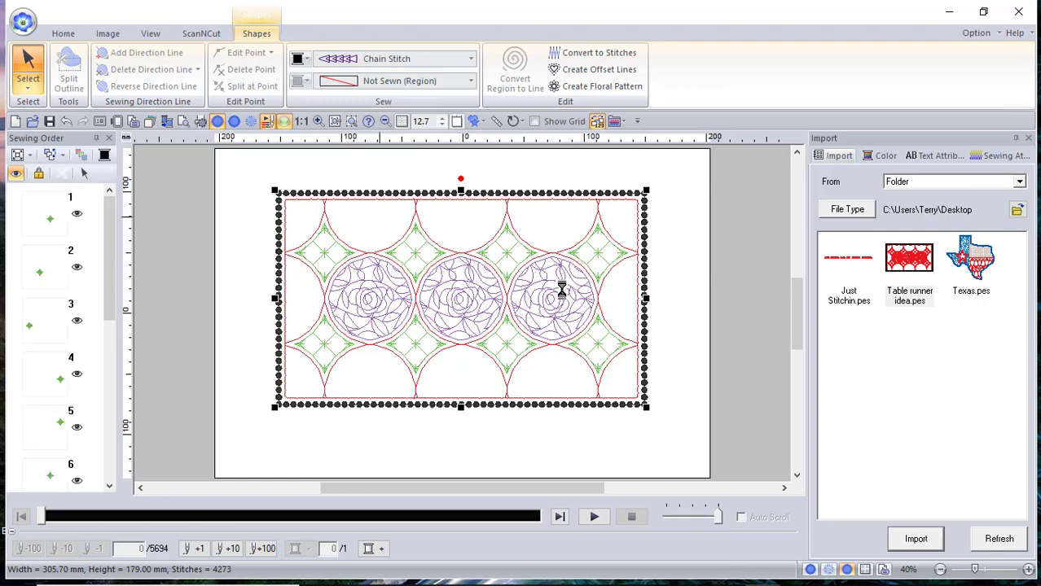
left_click(306, 60)
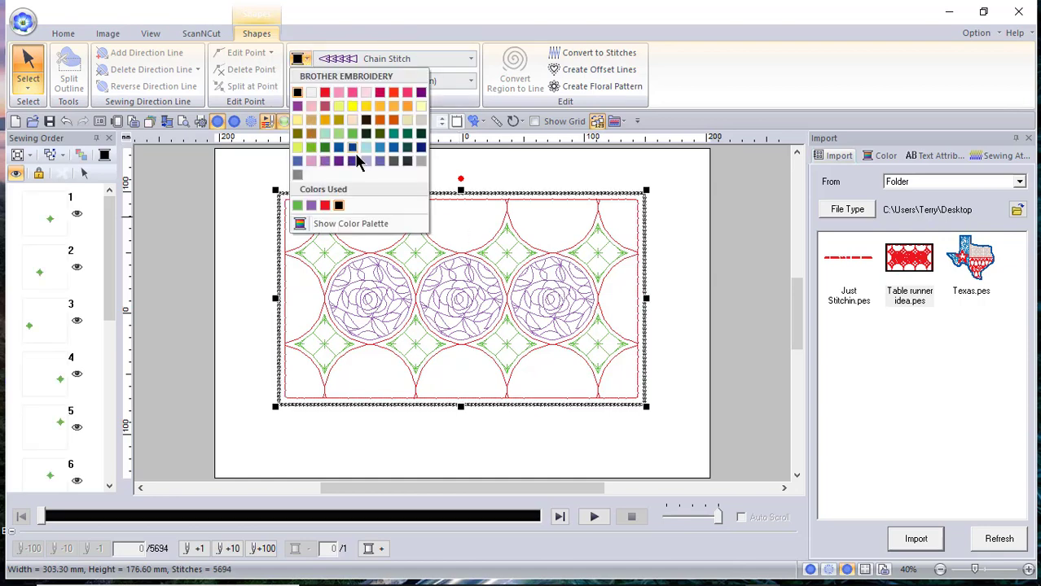
left_click(393, 93)
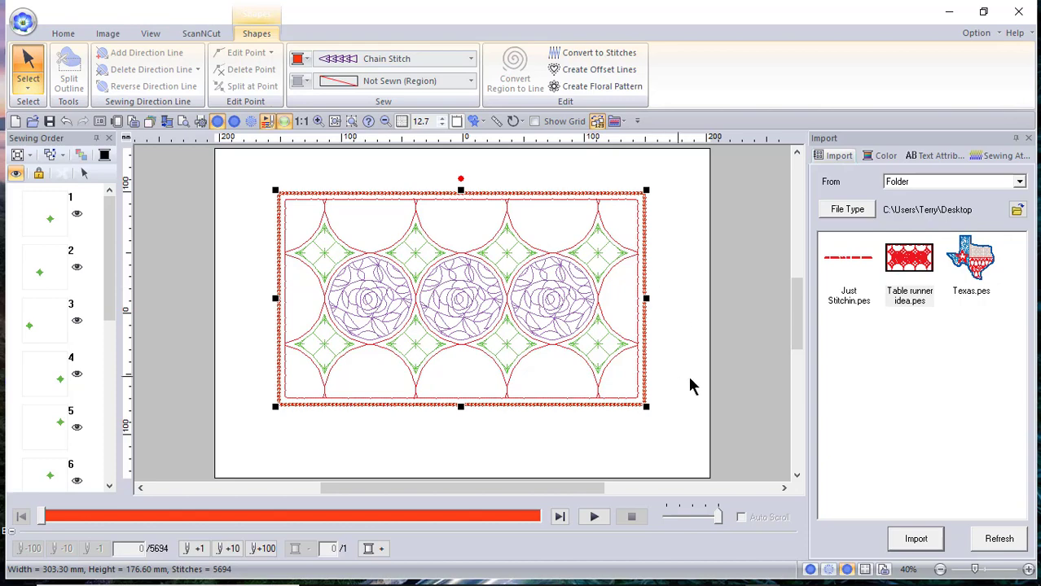
left_click(738, 338)
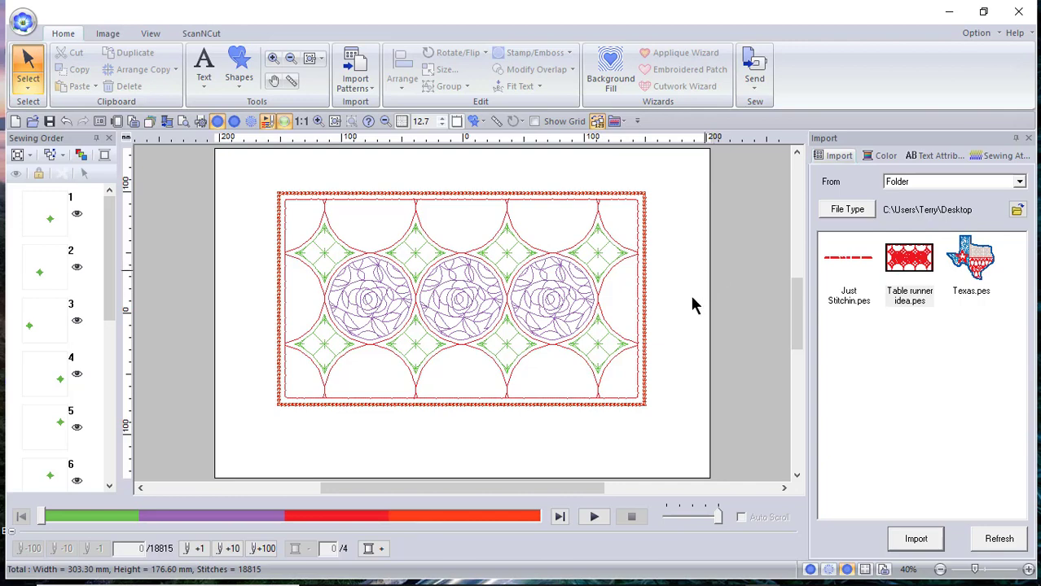
mouse_move(676, 585)
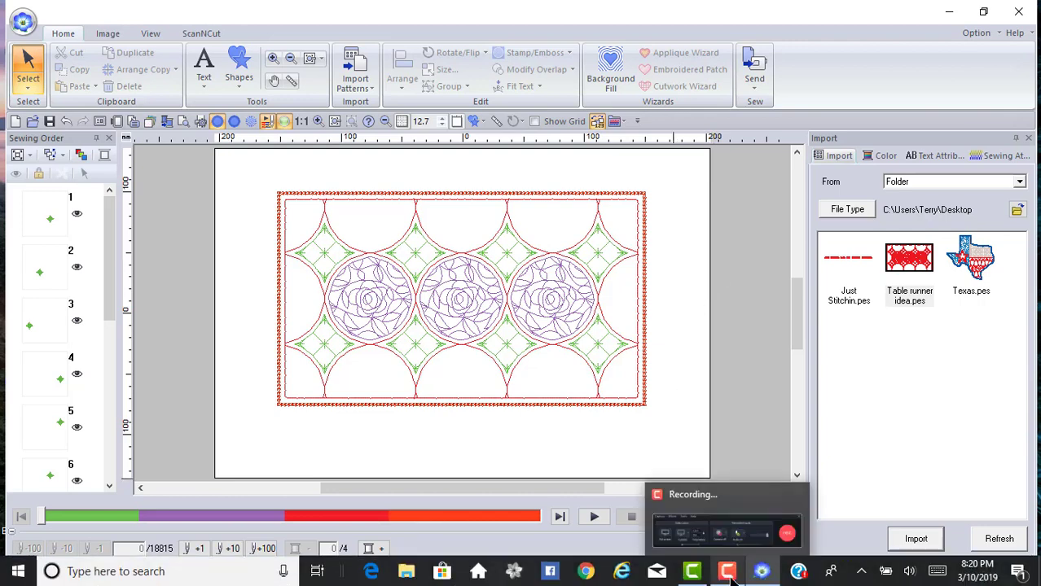